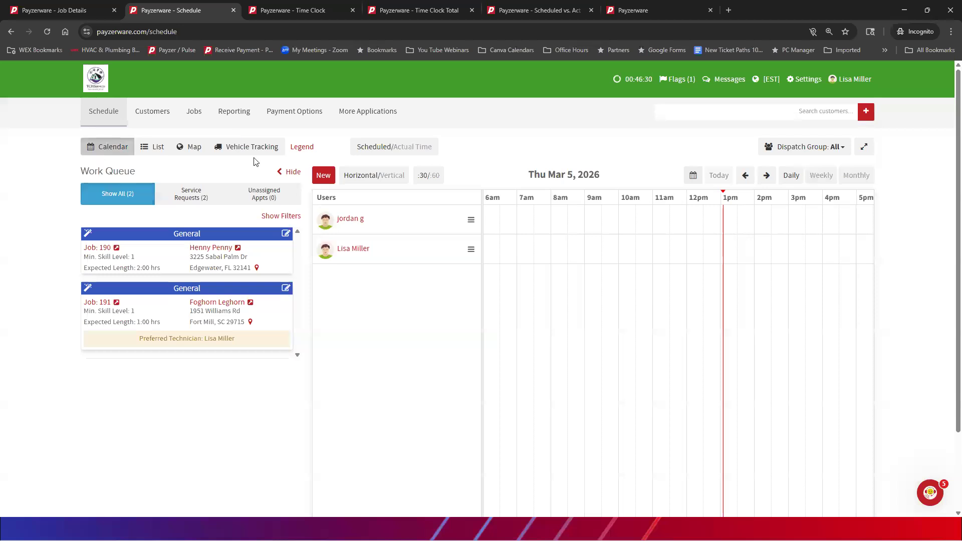
Review the start and end date/time fields of the 03/03/2026 time clock record, closing it without changes
left_click(289, 12)
mouse_move(361, 113)
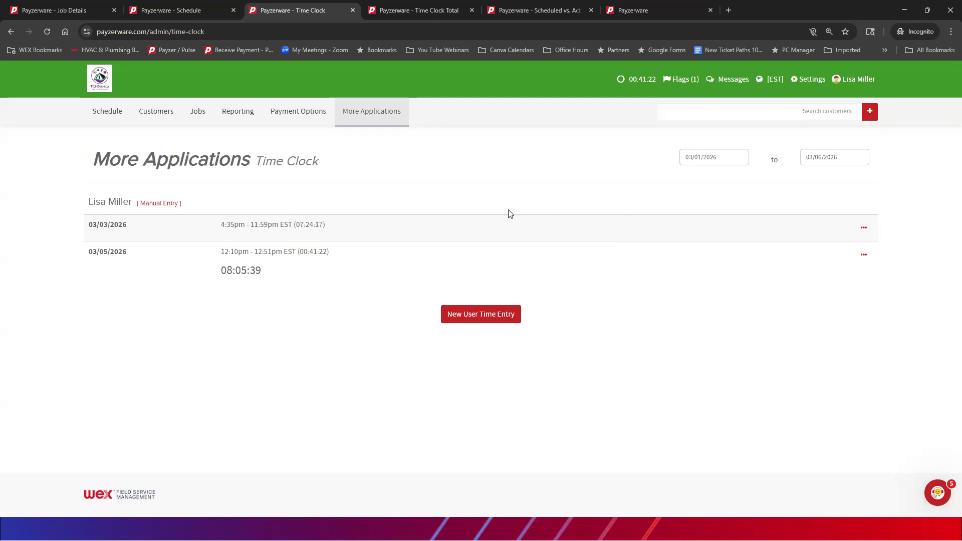
left_click(864, 229)
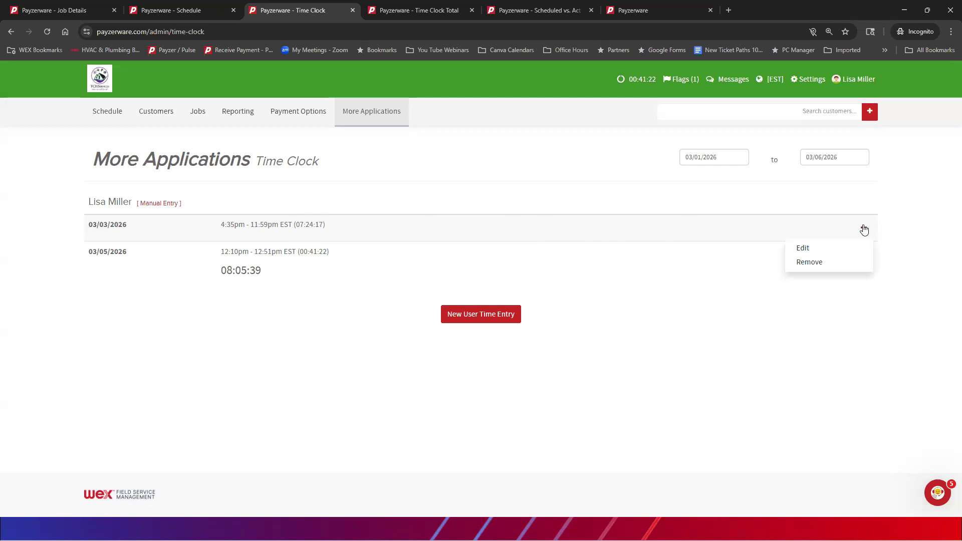
left_click(805, 250)
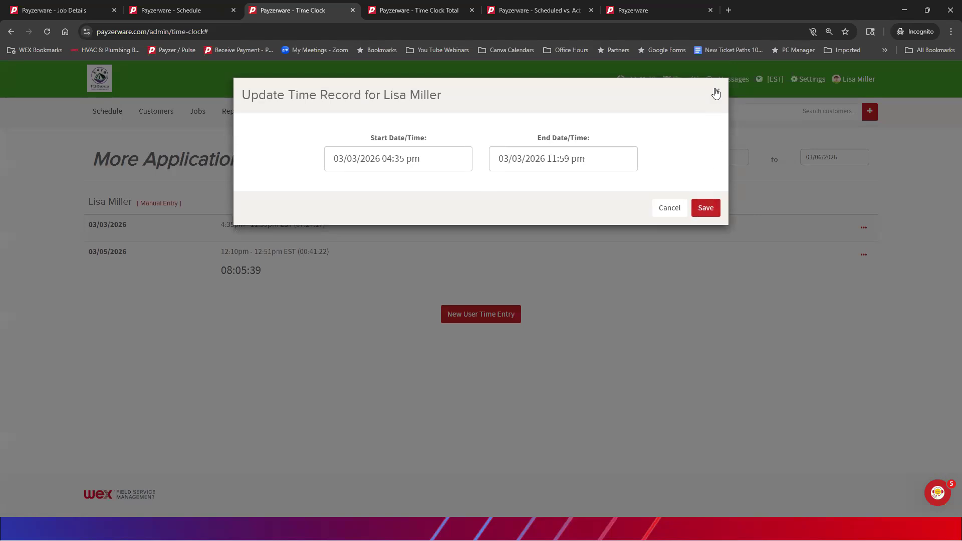
left_click(716, 94)
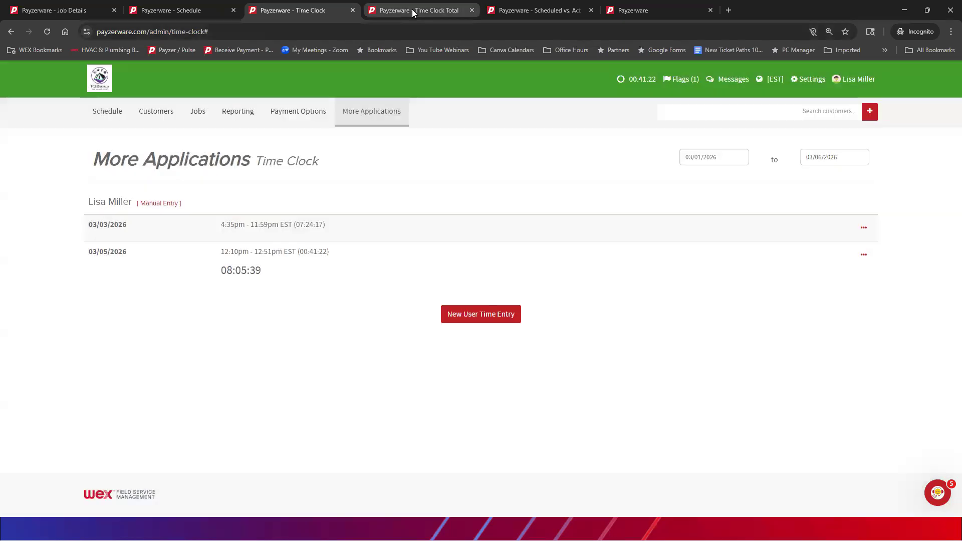
Locate Time Clock Total among the Users reports in Reporting and view that report
left_click(412, 9)
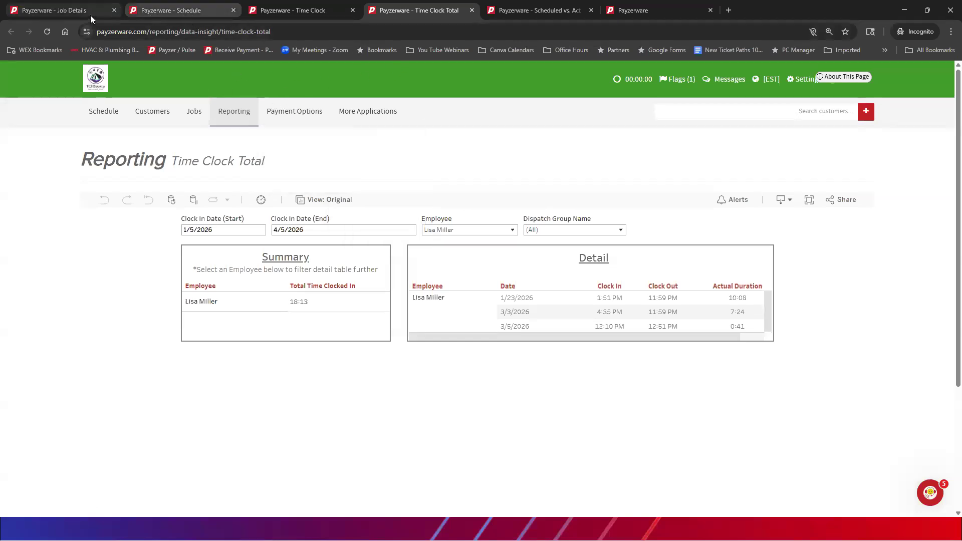
left_click(190, 10)
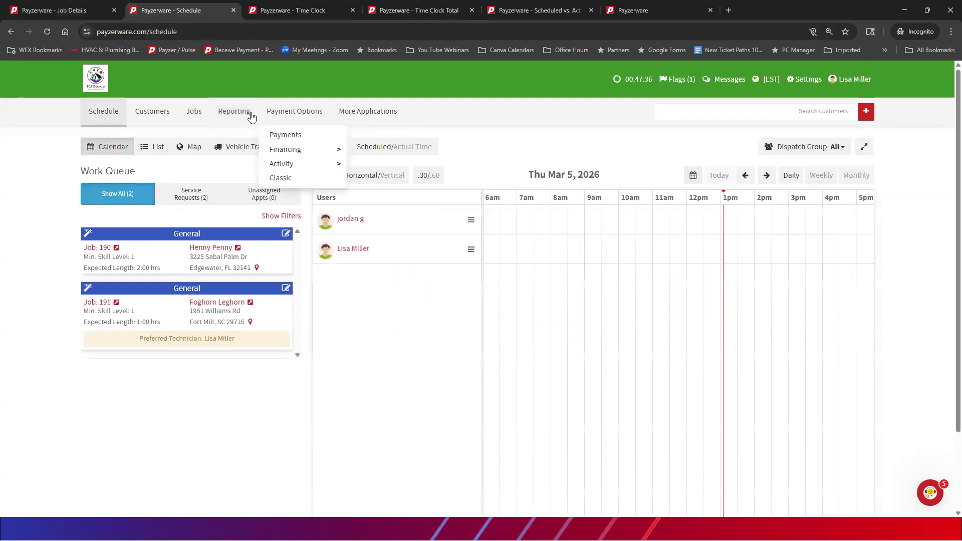
left_click(231, 111)
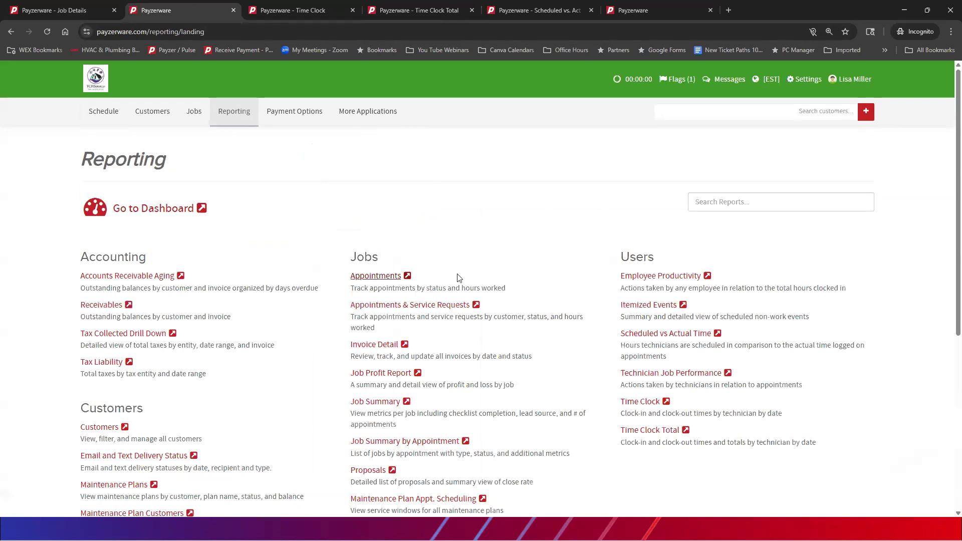
scroll(465, 281, "down", 2)
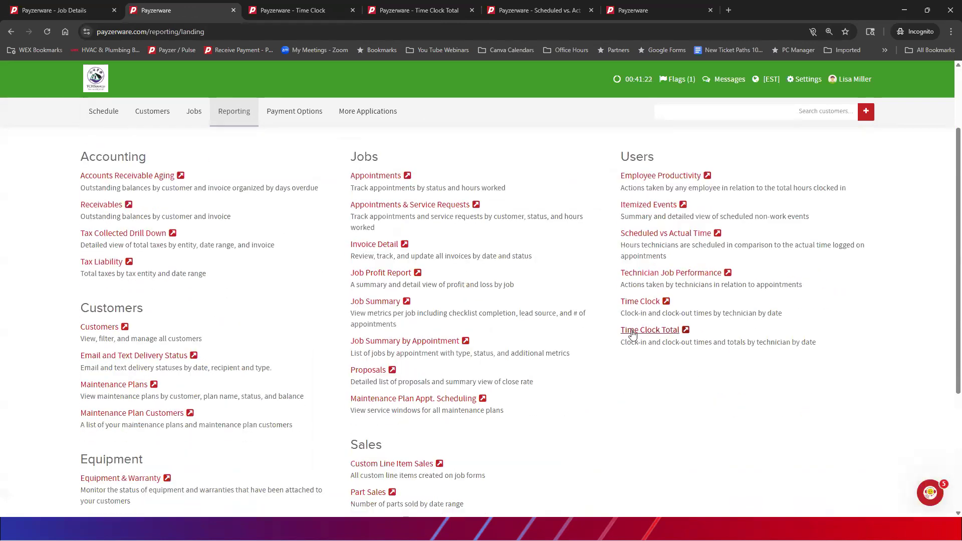
left_click(437, 11)
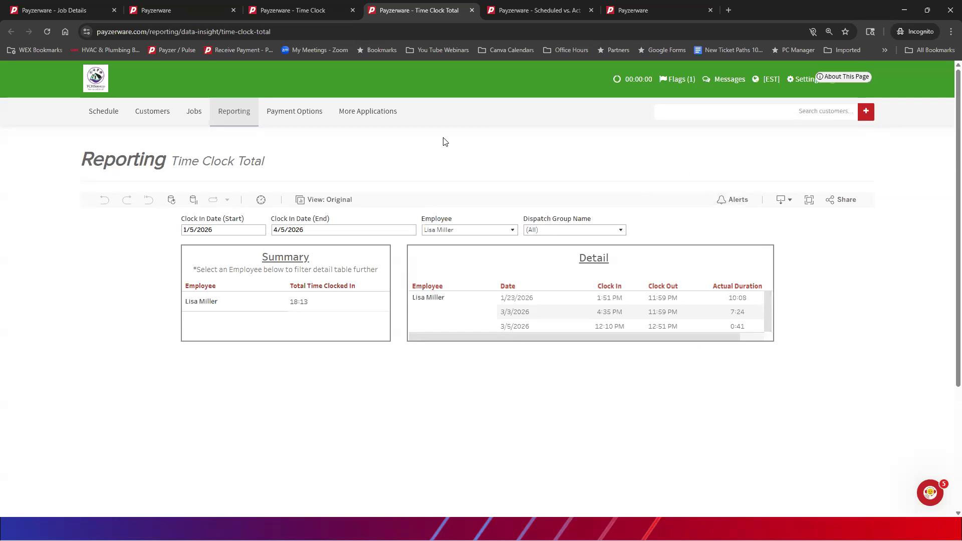
Check the crosstab download options for the Time Clock Total report and close them without downloading
left_click(792, 203)
left_click(790, 252)
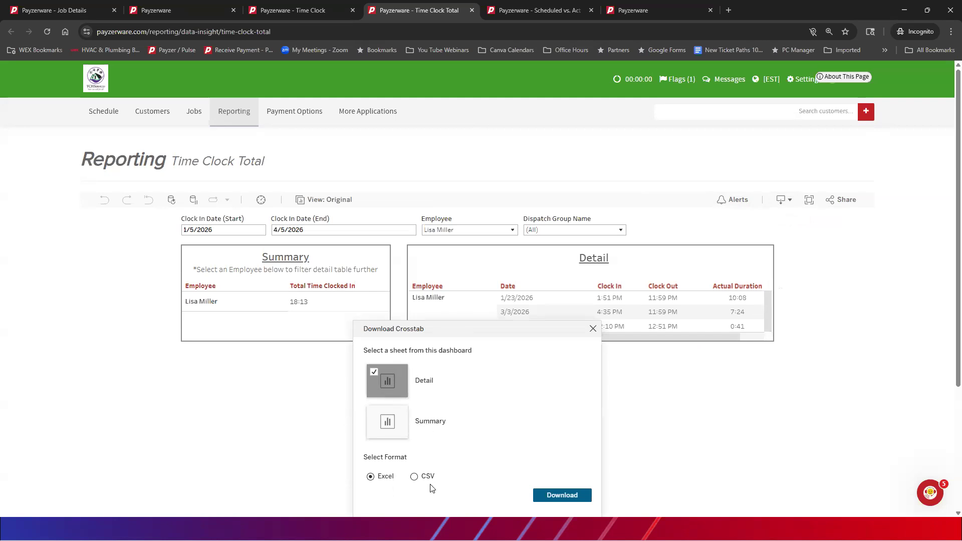
left_click(592, 328)
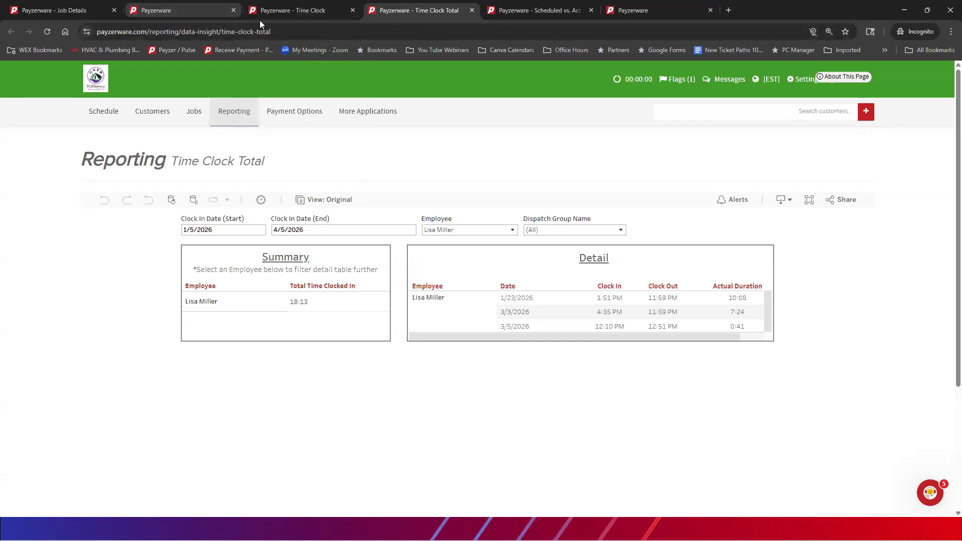
Open the primary business user's details from the User Management user list
left_click(269, 10)
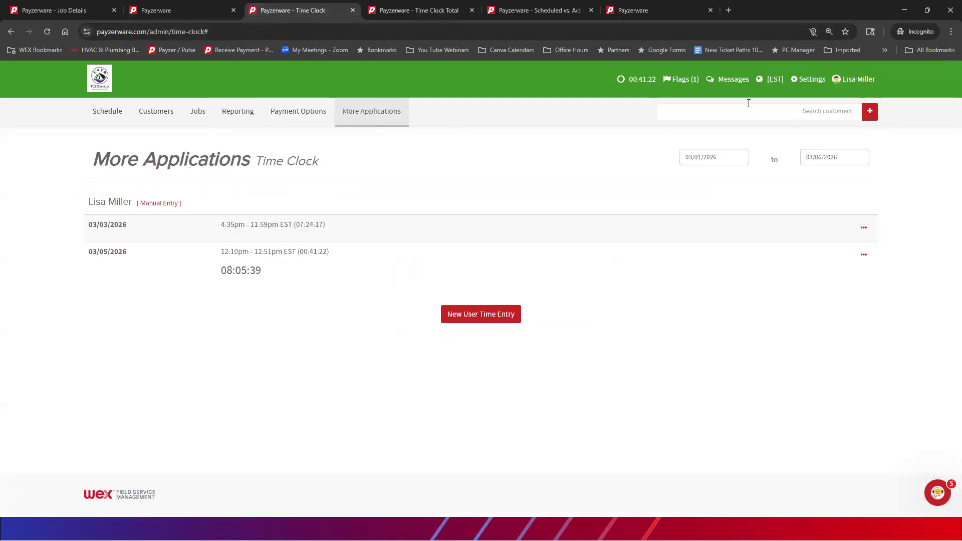
left_click(799, 85)
mouse_move(804, 232)
left_click(843, 235)
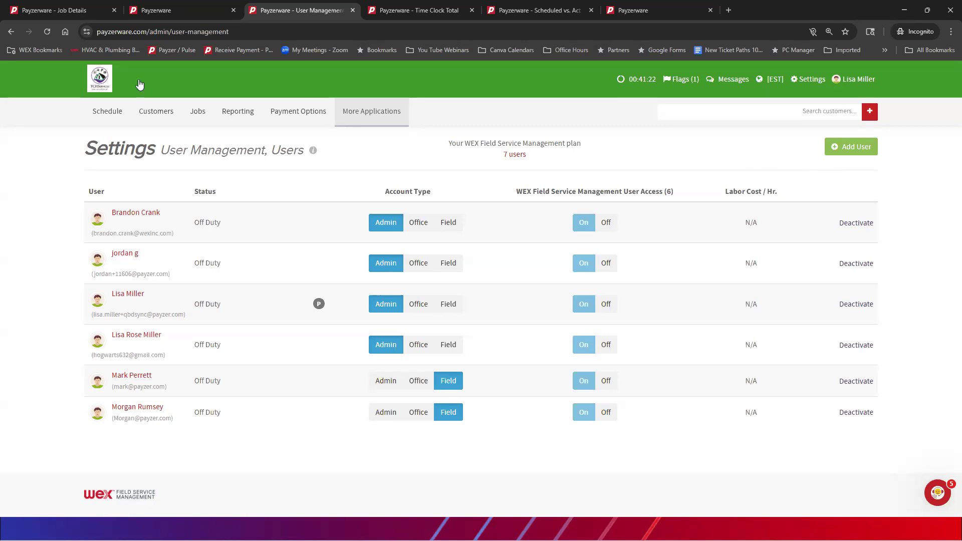
left_click(132, 294)
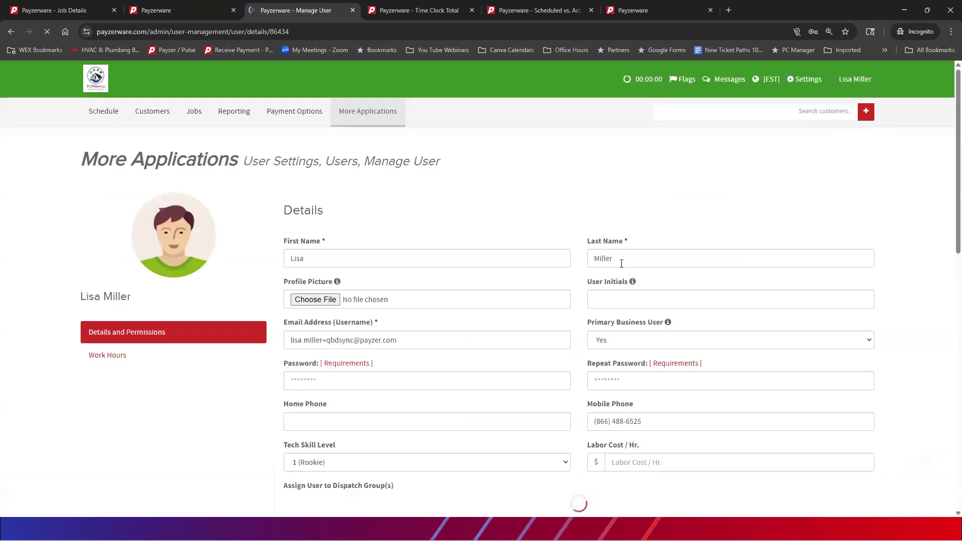
Set the user's labor cost per hour to $40.00 and save the user
scroll(658, 260, "down", 2)
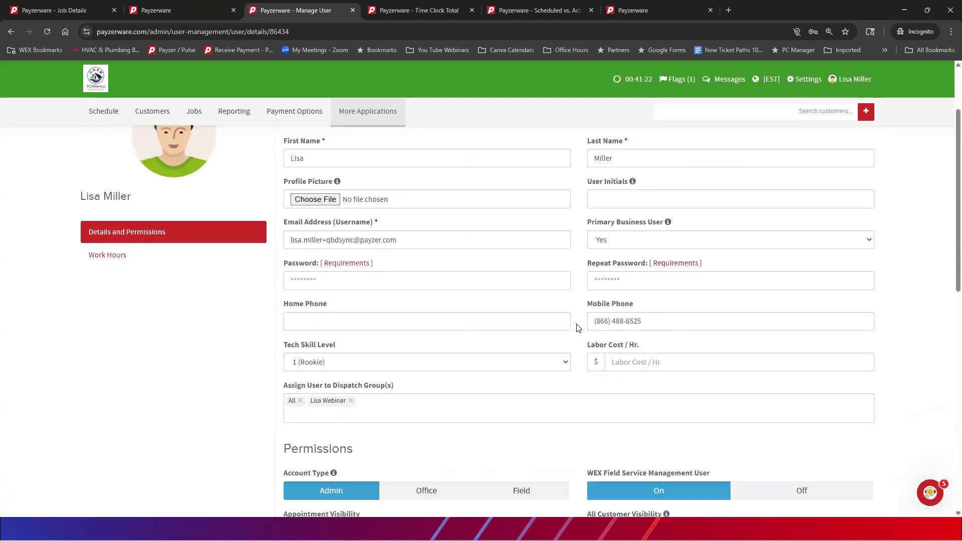
left_click(621, 360)
type("0.00")
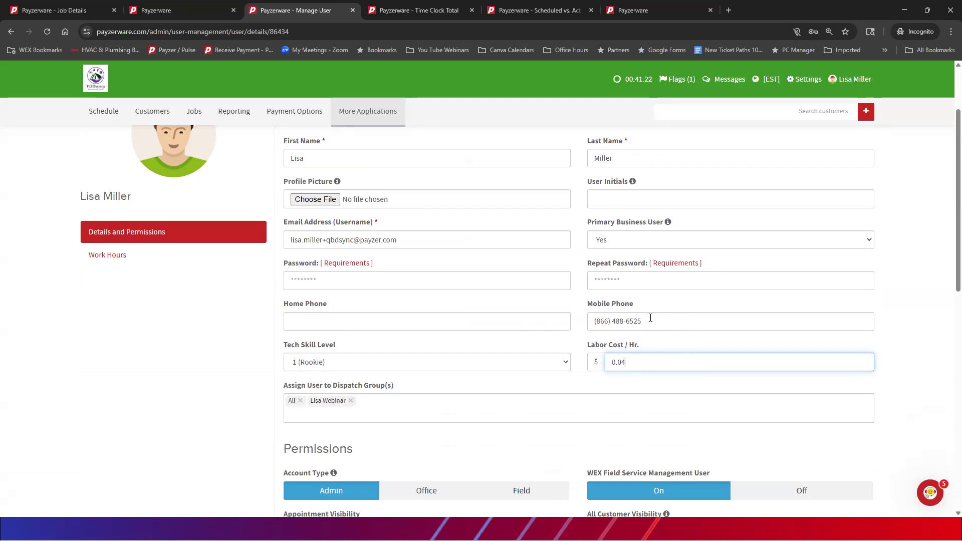
type("0")
scroll(584, 95, "down", 10)
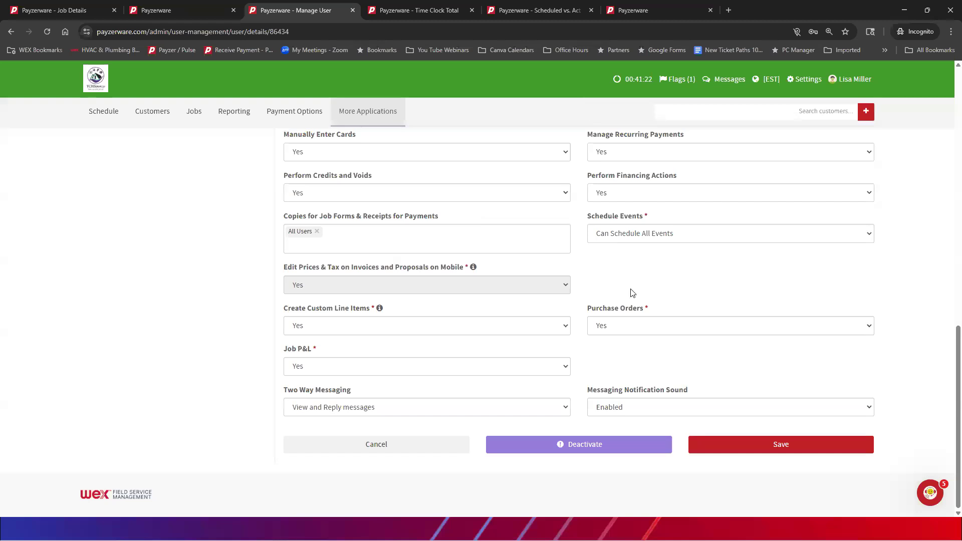
left_click(728, 443)
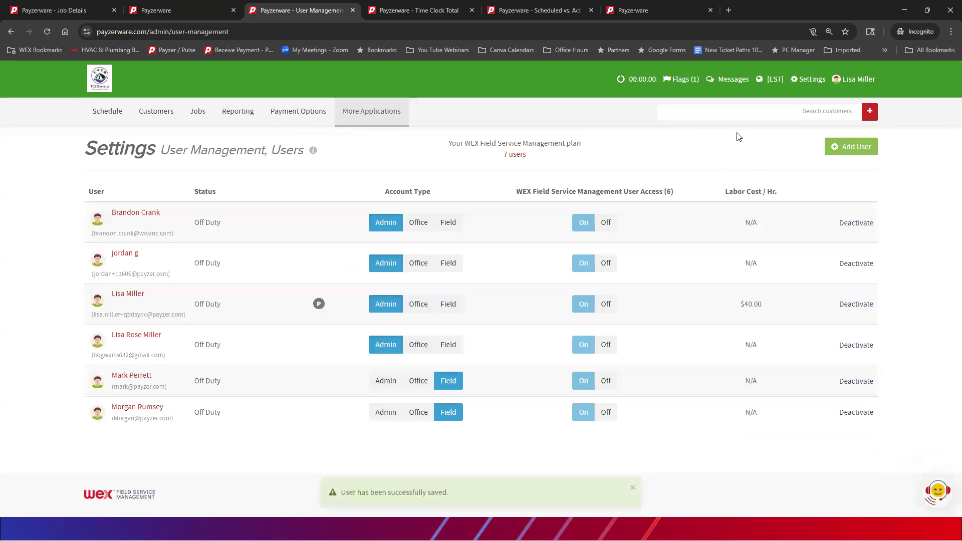
Search for the customer by full name and open the General job in their timeline
left_click(805, 112)
type("jack dawson")
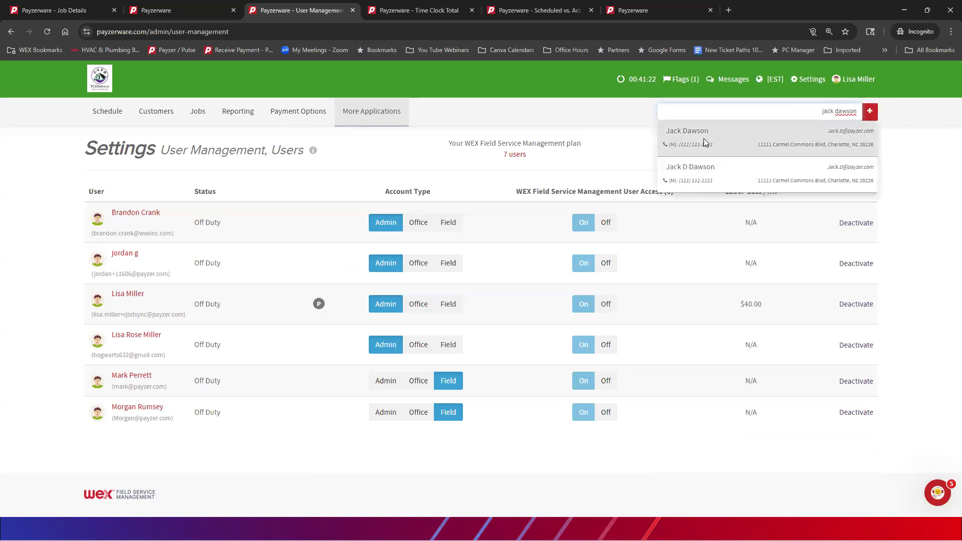
left_click(704, 135)
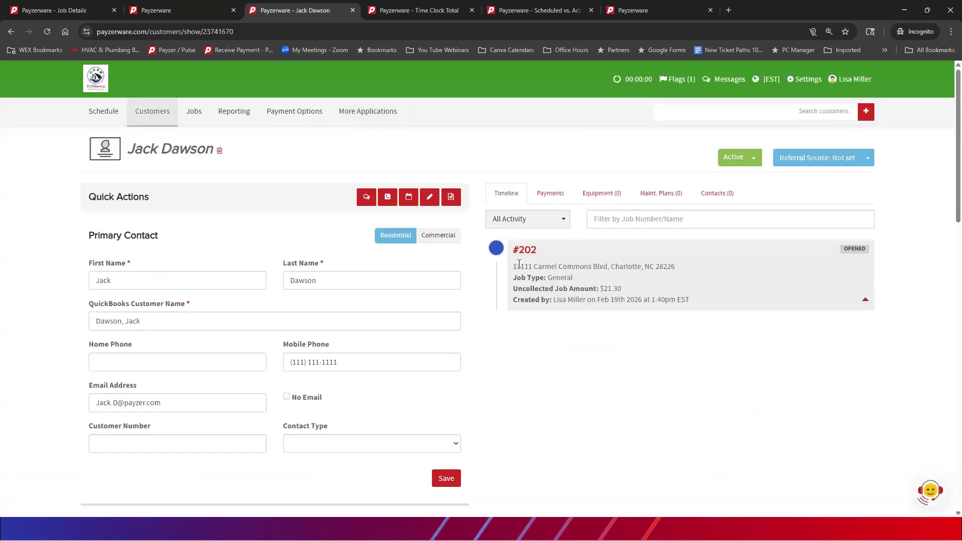
left_click(524, 251)
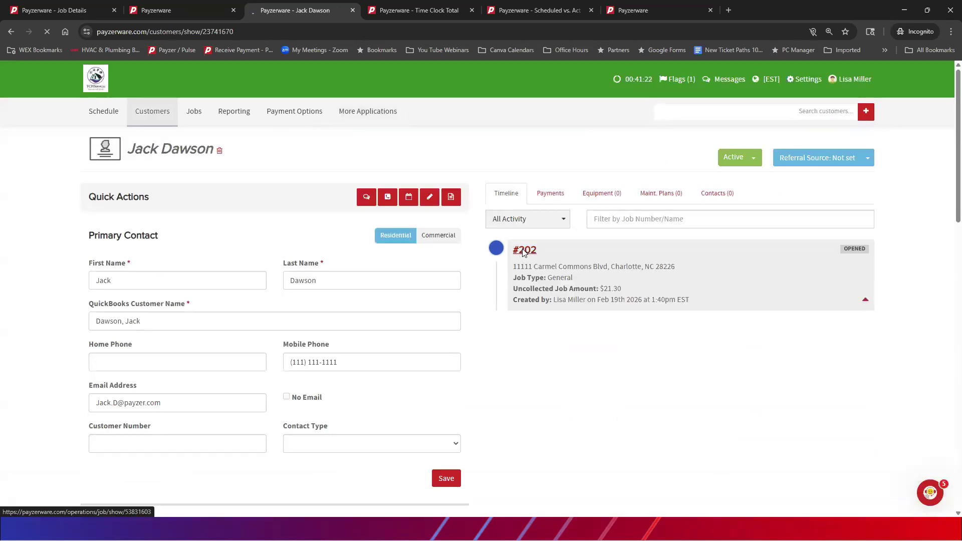
View the scheduled details of the job's March 2, 2026 appointment and close them without changes
scroll(304, 173, "down", 3)
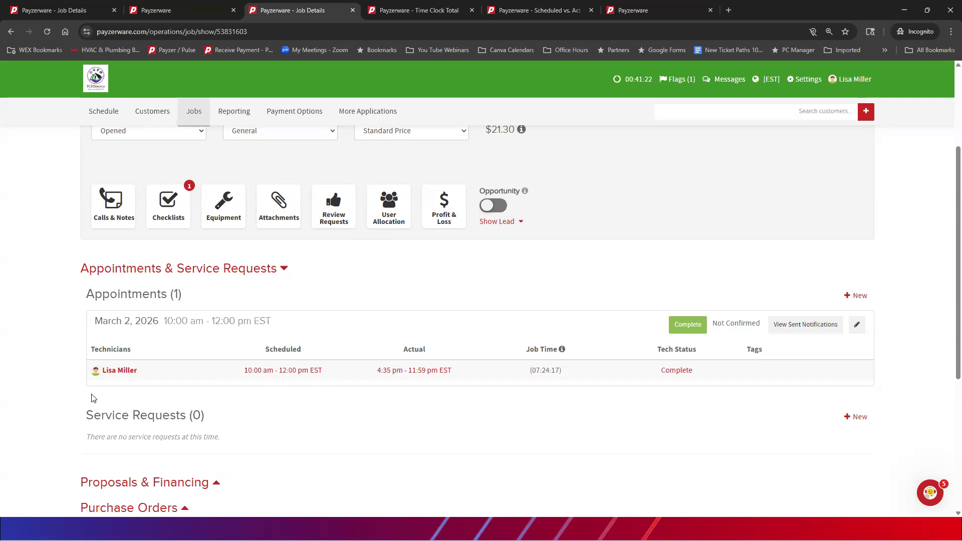
left_click(279, 372)
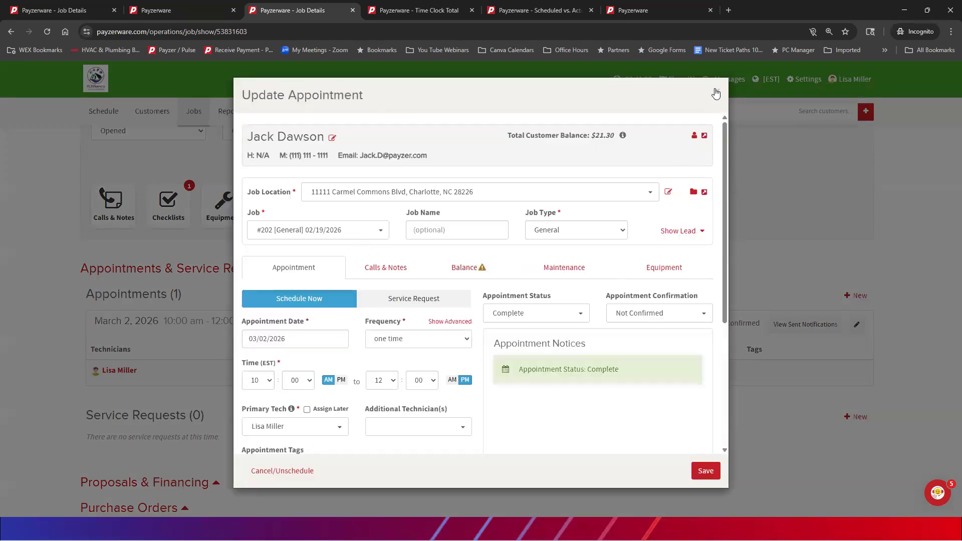
left_click(716, 93)
Review the technician's actual job time entries and the type choices for a new entry, leaving without saving
left_click(418, 371)
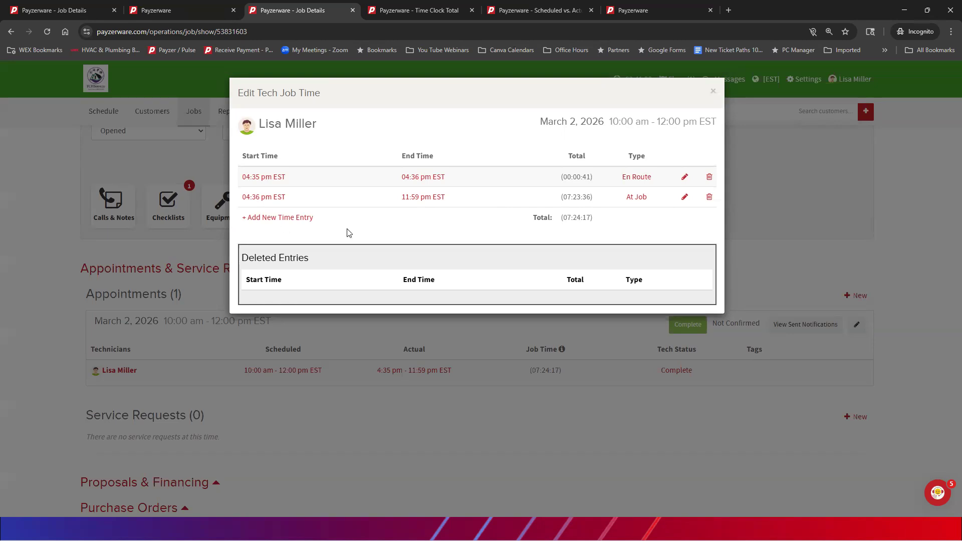
left_click(279, 218)
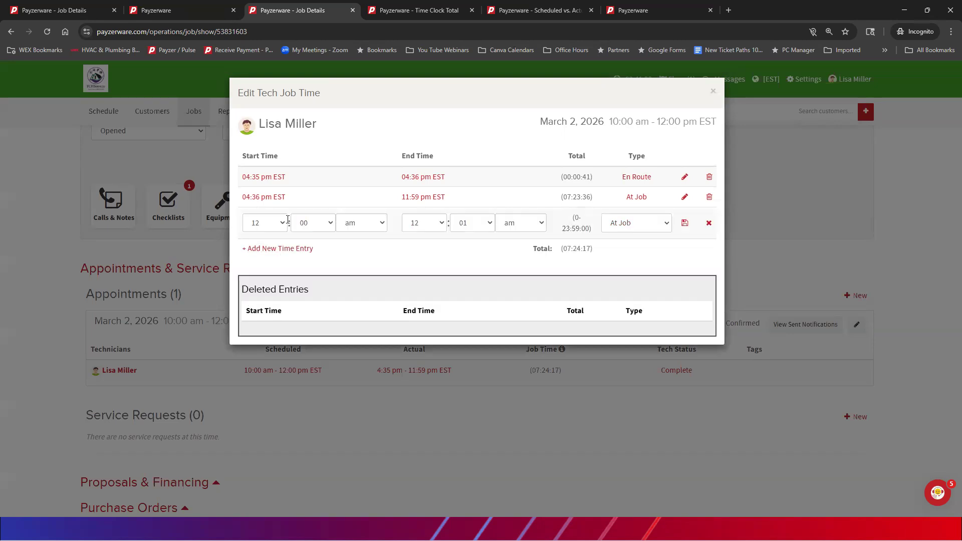
left_click(663, 227)
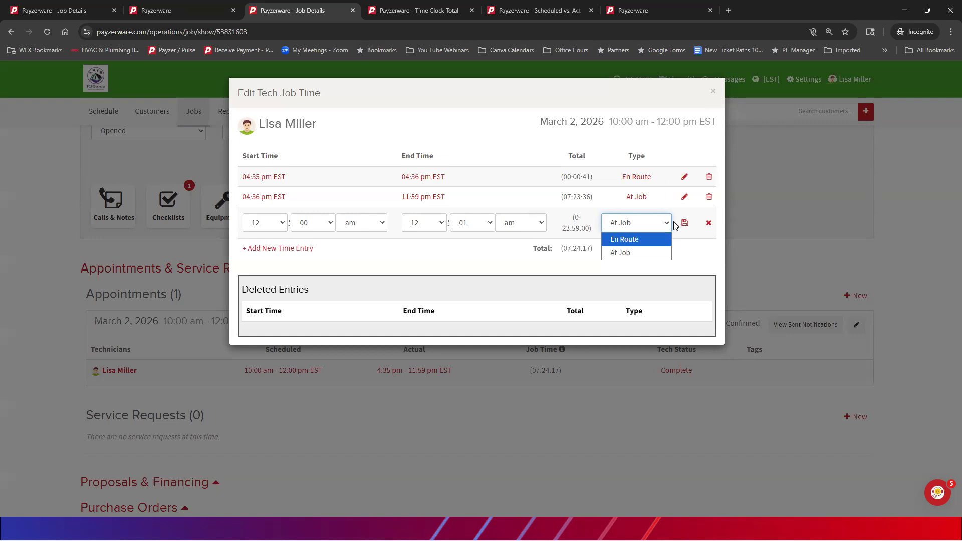
left_click(713, 91)
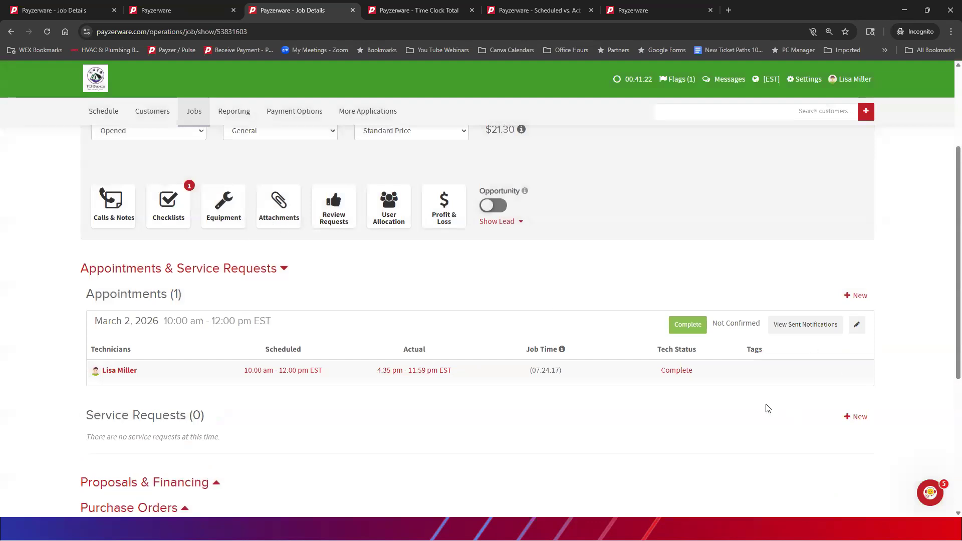
Show the job's Profit & Loss details and enter 40.00 as the technician's labor cost per hour
left_click(441, 211)
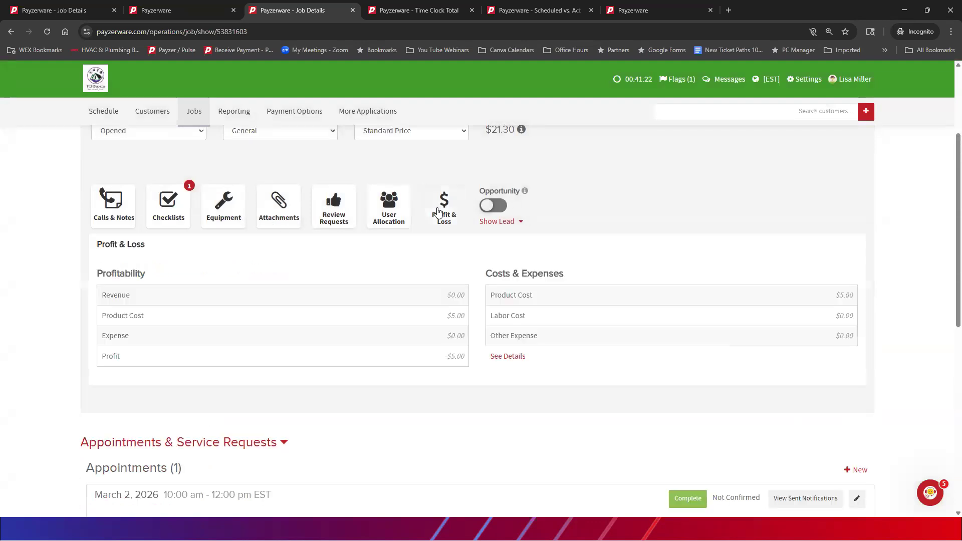
left_click(508, 356)
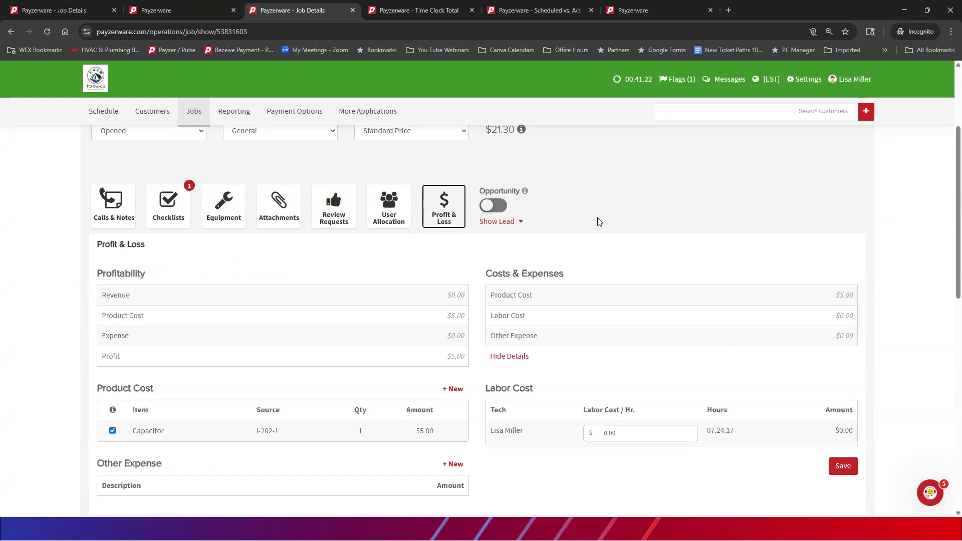
scroll(596, 221, "down", 1)
scroll(598, 223, "down", 1)
left_click_drag(626, 334, 590, 334)
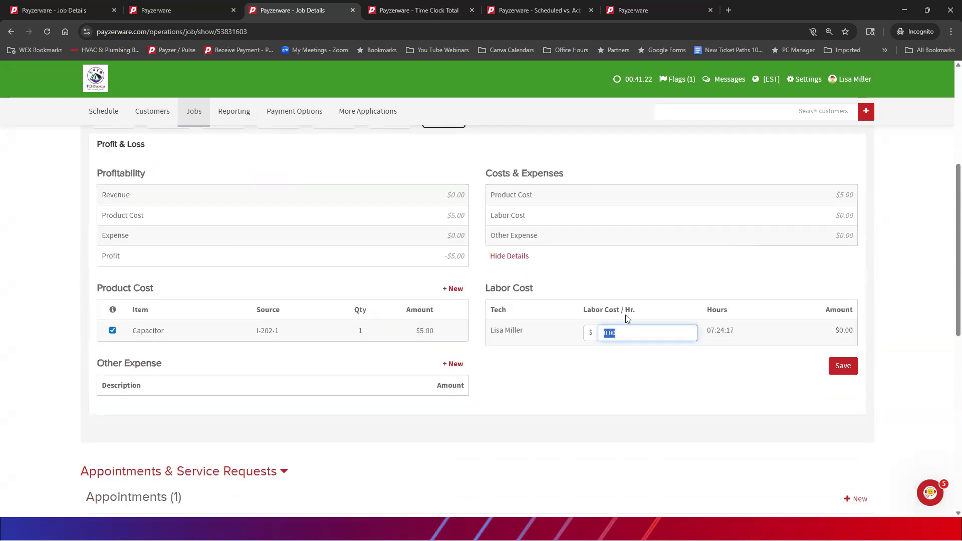
type("40.00")
key("Tab")
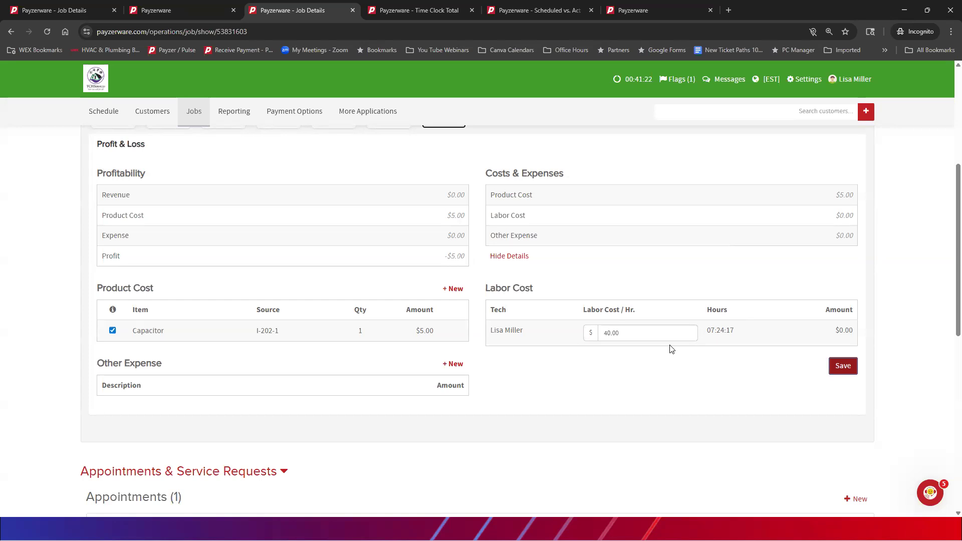
scroll(671, 349, "up", 2)
scroll(672, 349, "down", 2)
Open the Job Preferences settings and examine the technician option for excluding travel time
scroll(511, 307, "up", 5)
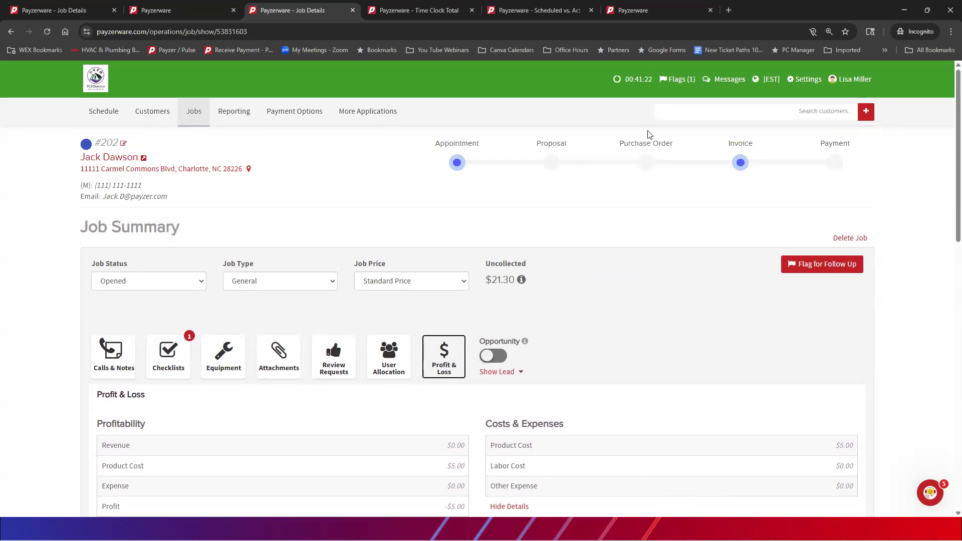
left_click(804, 79)
mouse_move(756, 131)
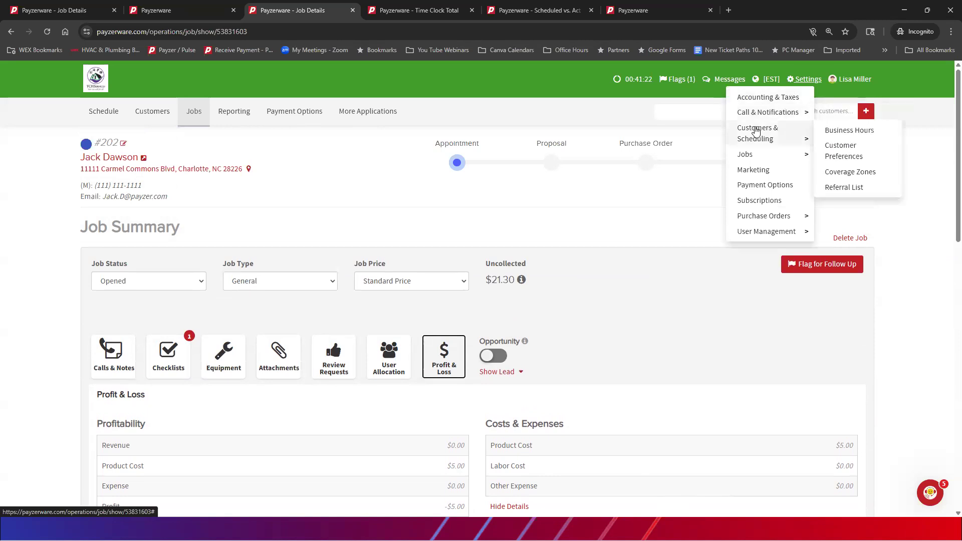
mouse_move(754, 156)
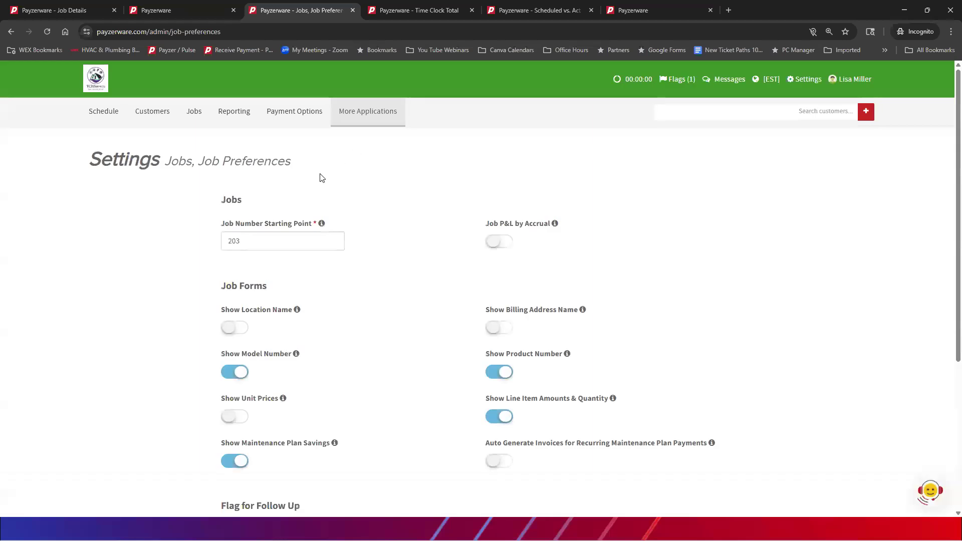
scroll(371, 179, "down", 1)
scroll(374, 180, "down", 1)
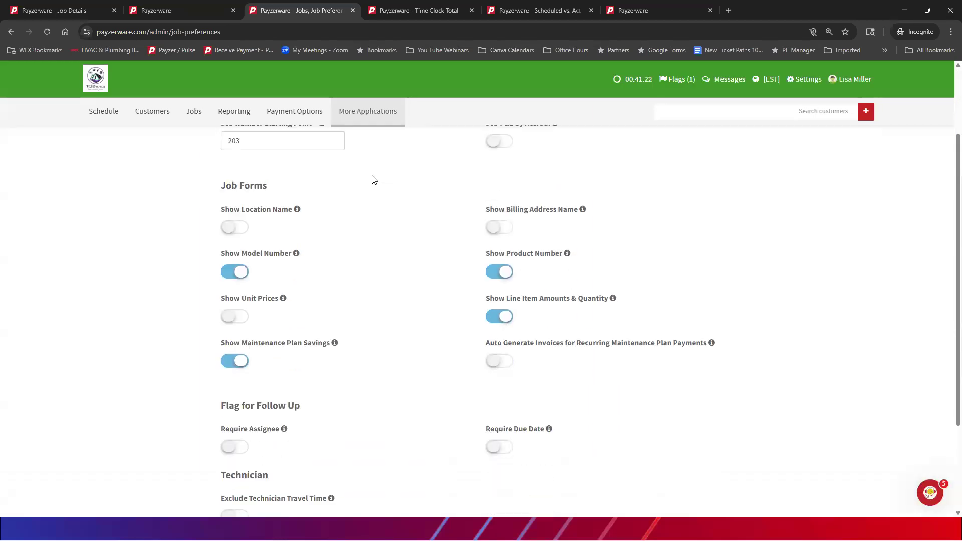
scroll(372, 179, "down", 1)
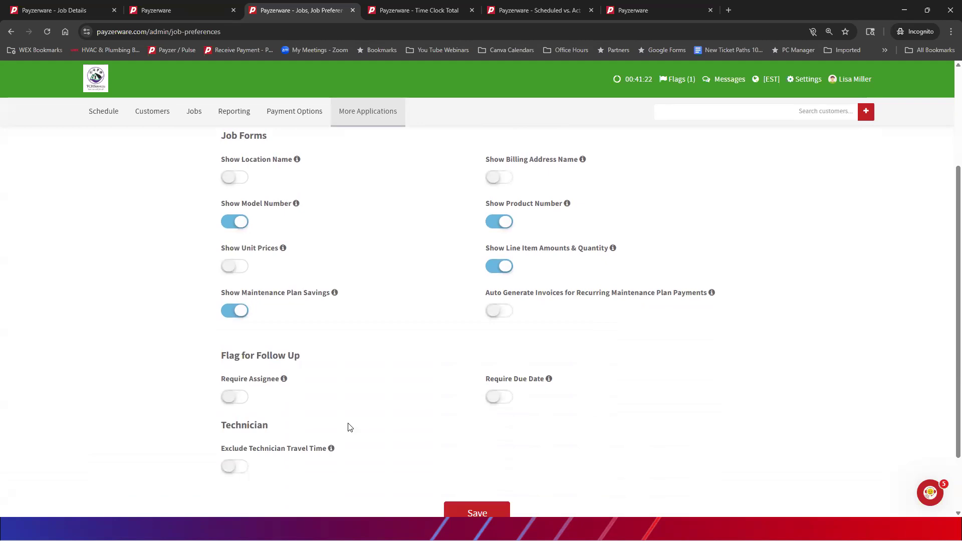
scroll(371, 400, "down", 1)
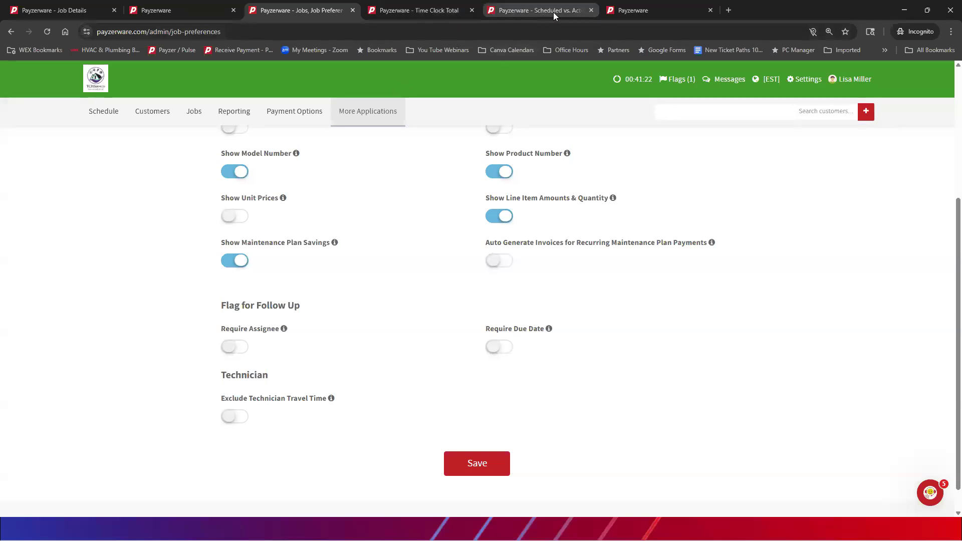
Review the Scheduled vs. Actual Time report and expand its actual time into the Hours Worked breakdown
left_click(155, 12)
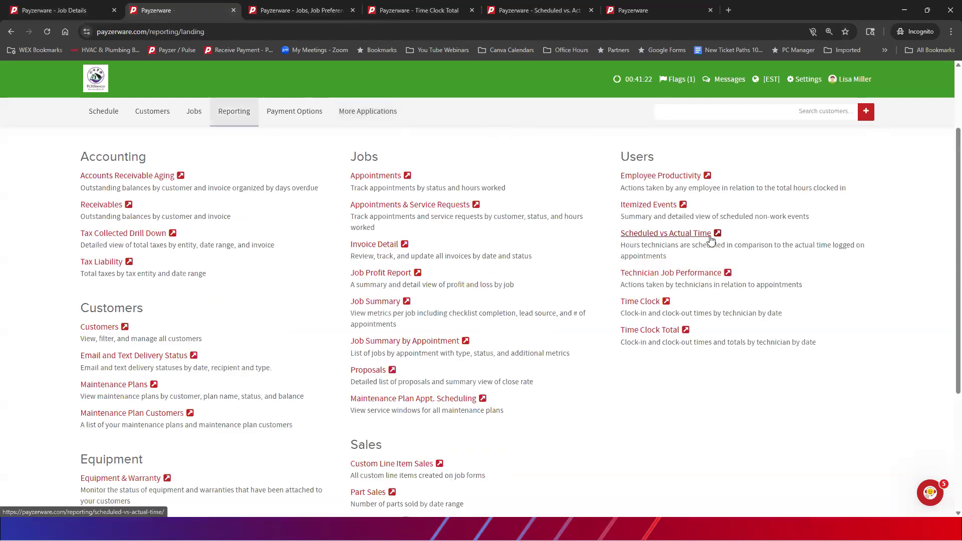
left_click(527, 10)
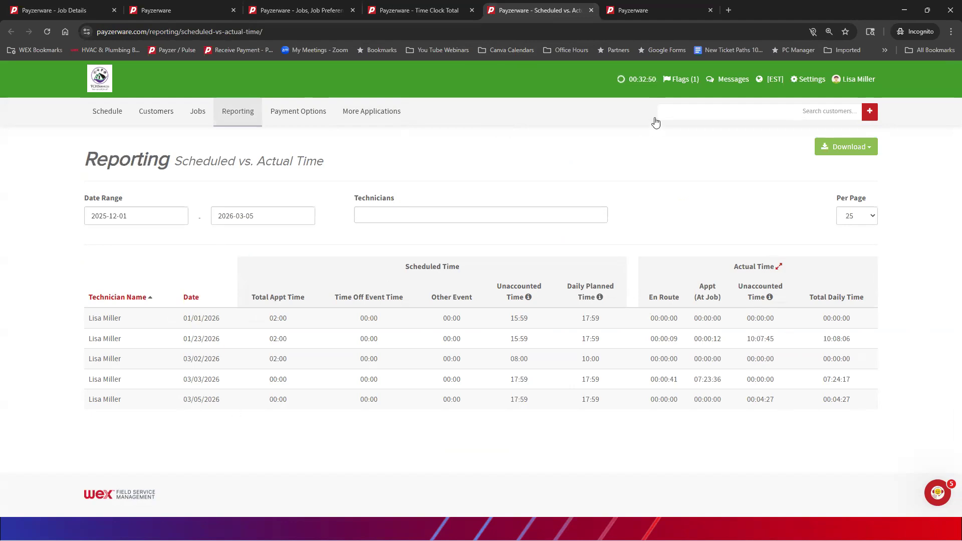
left_click(780, 270)
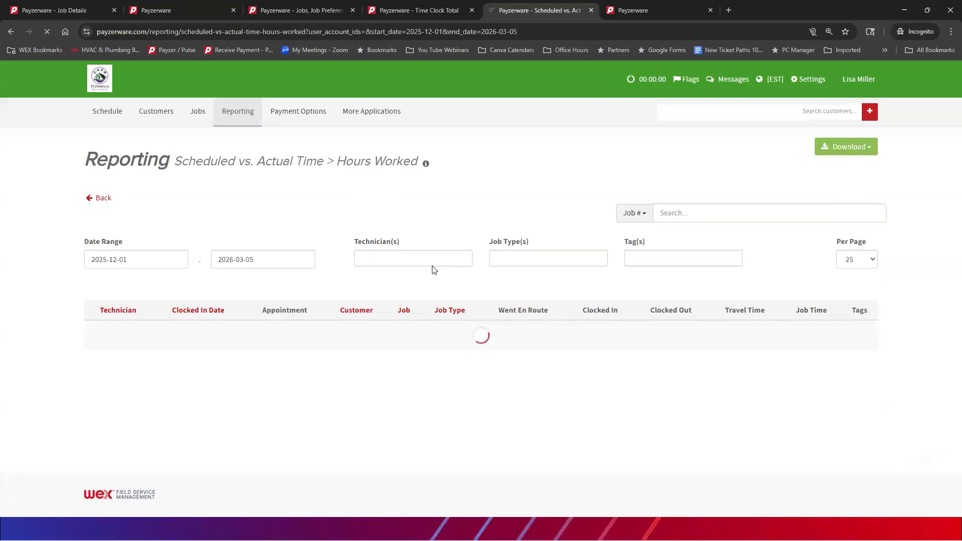
scroll(473, 190, "down", 1)
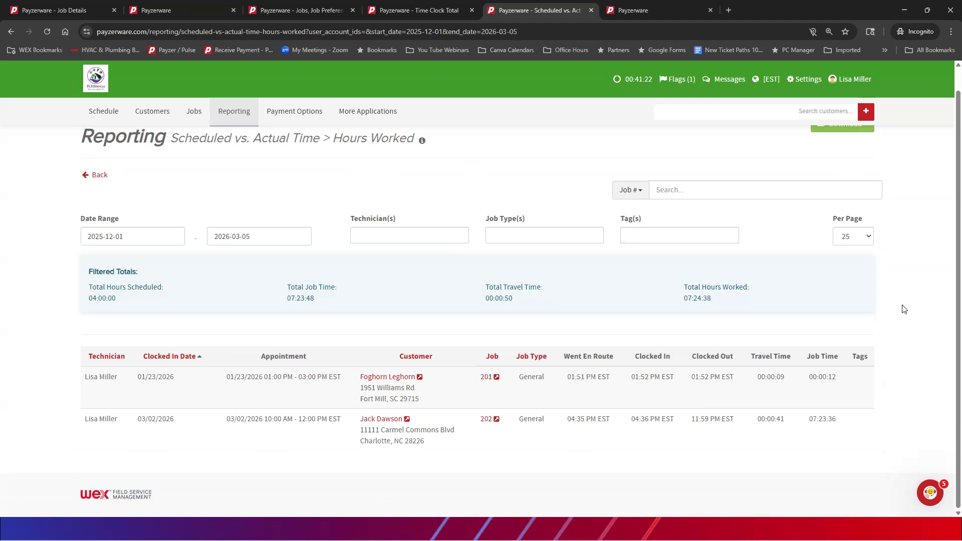
scroll(904, 194, "up", 1)
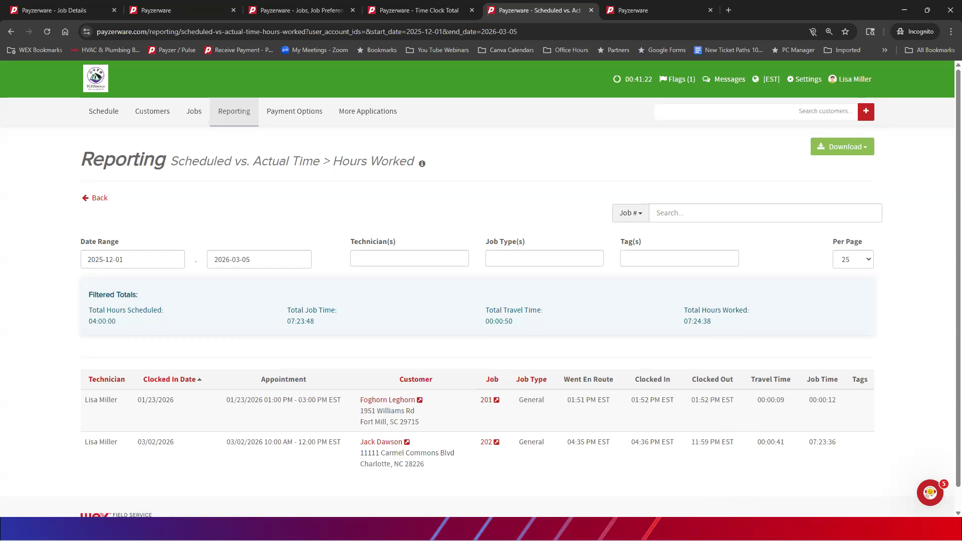
Open the schedule and view the choices for creating an appointment or event on March 5, 2026, without creating one
left_click(104, 111)
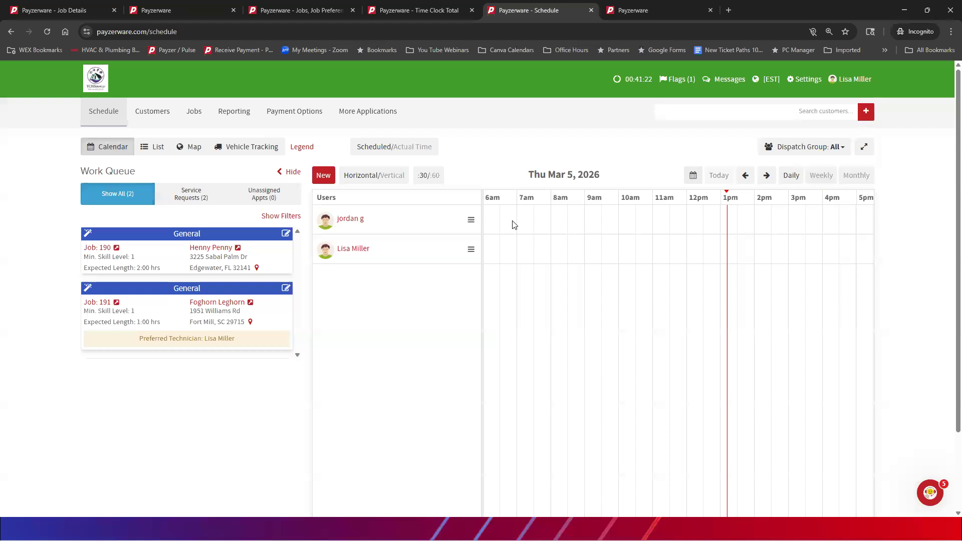
left_click(549, 217)
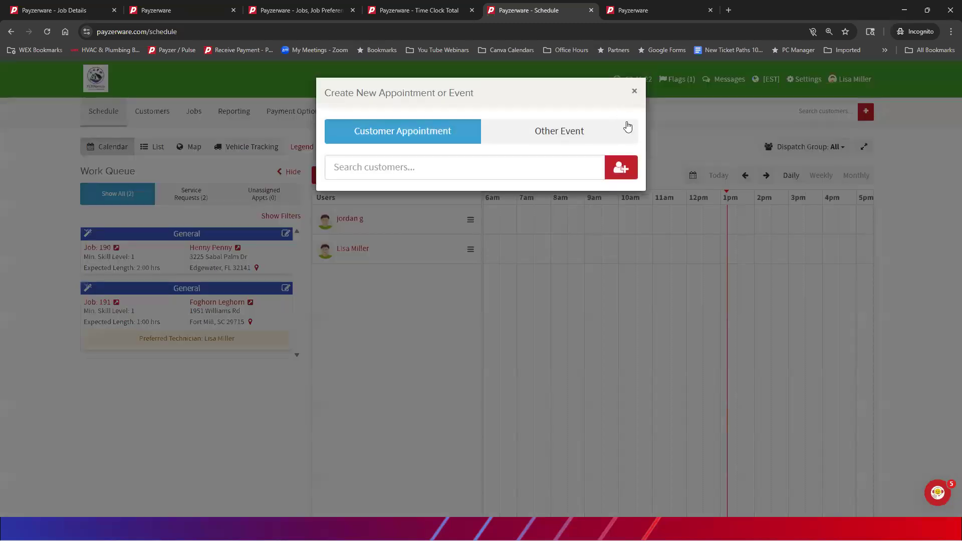
left_click(588, 215)
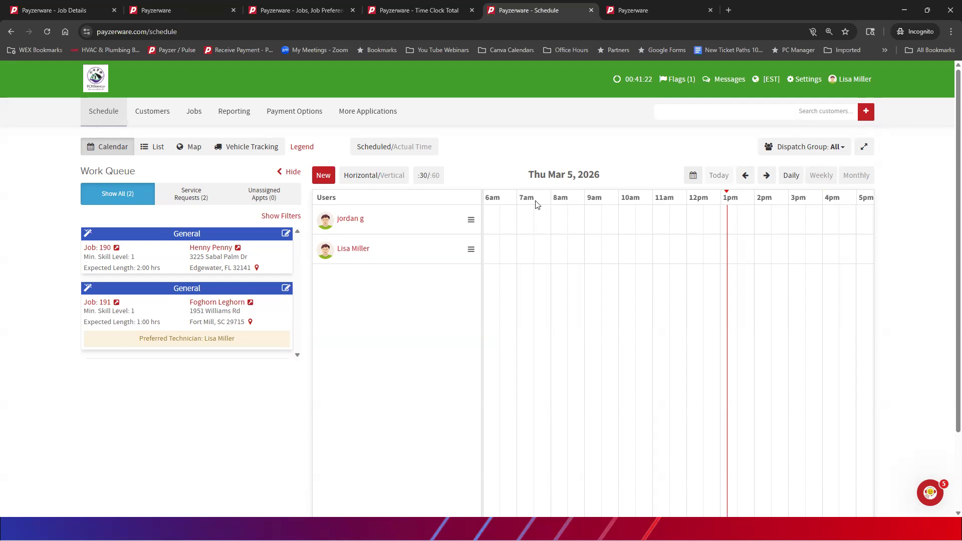
Toggle the schedule calendar between scheduled and actual time, leaving it on Actual Time
left_click(402, 151)
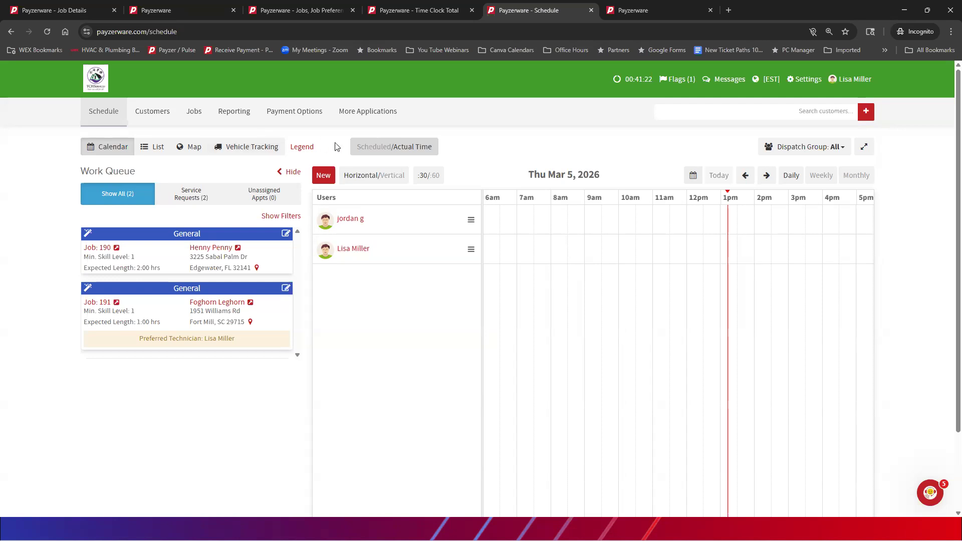
left_click(368, 148)
left_click(400, 151)
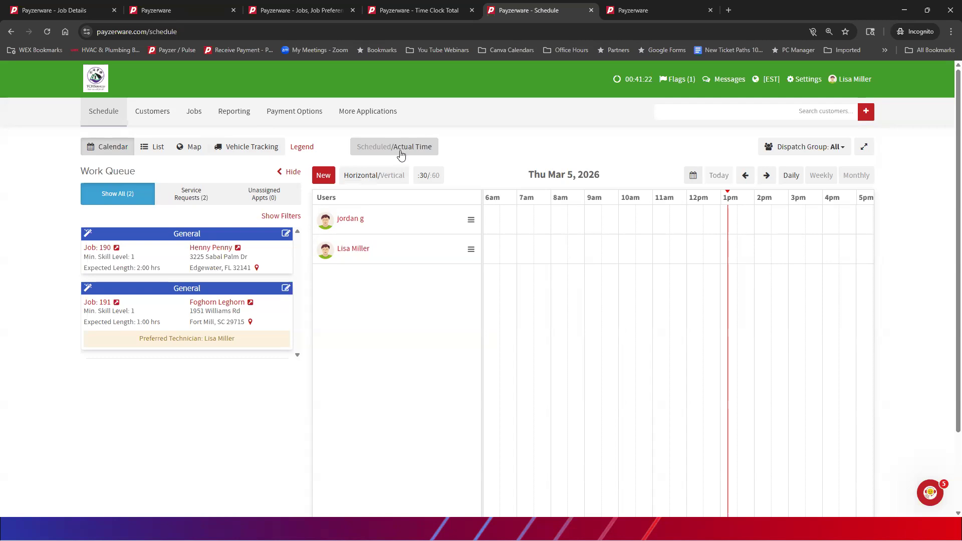